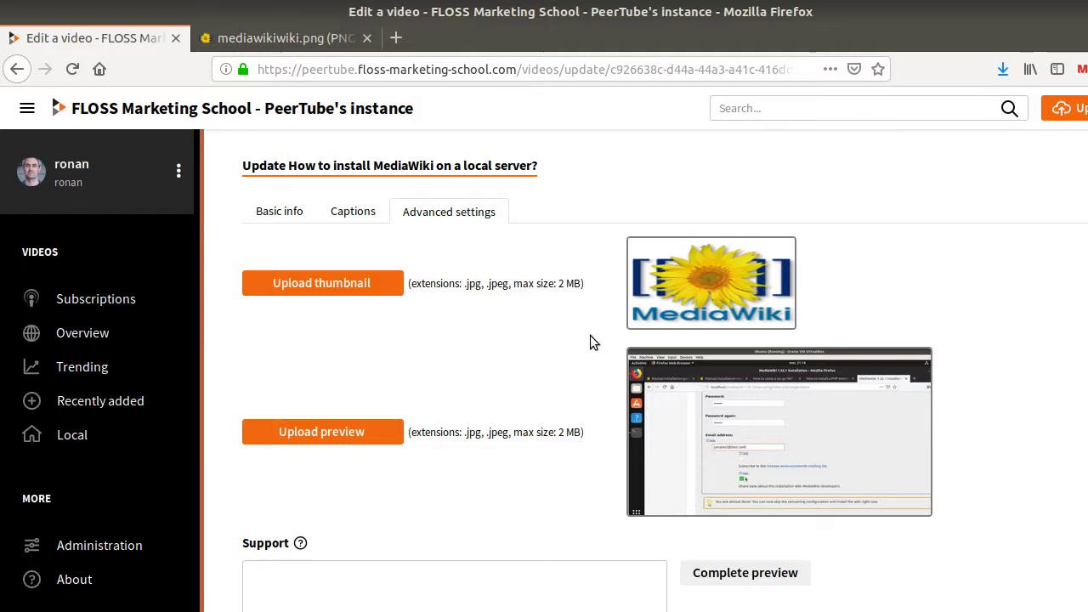
# Check the original 135×135 logo, read the thumbnail's 200×110 size via Inspect, then switch to GIMP.
pyautogui.click(286, 44)
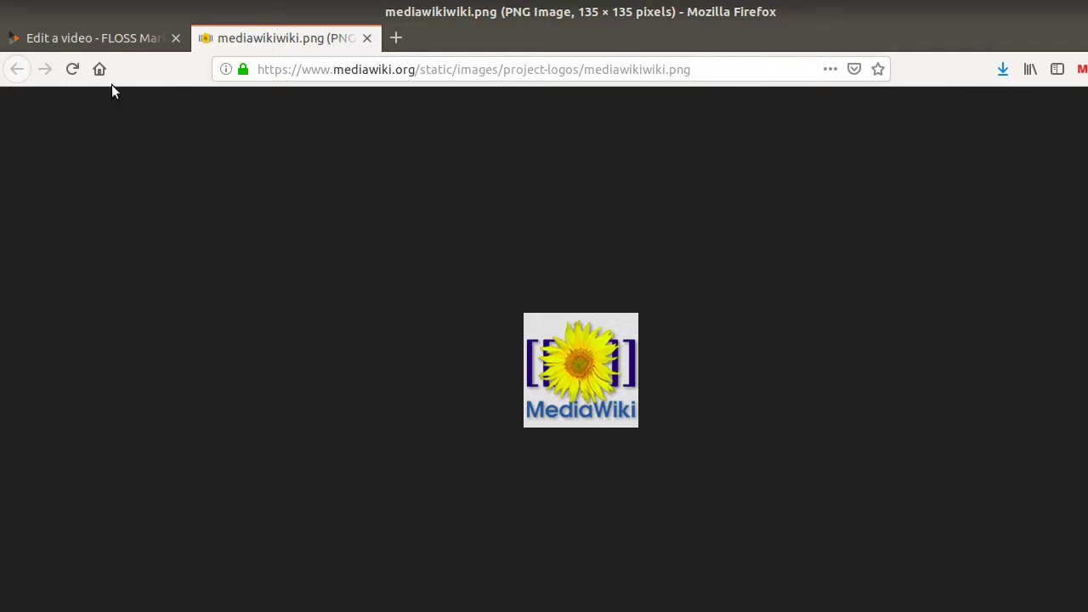
pyautogui.click(115, 42)
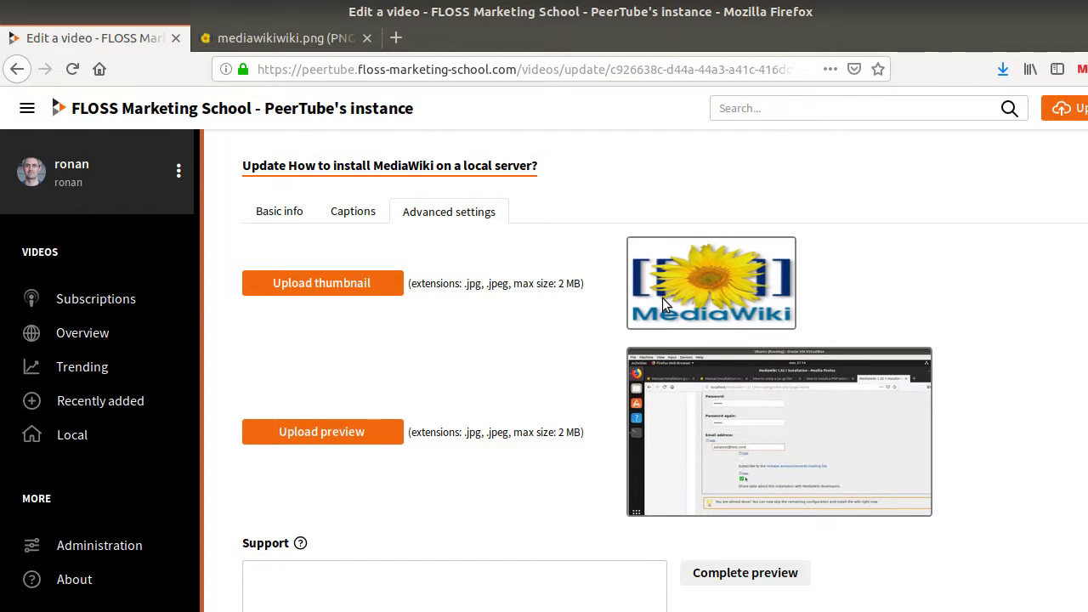
pyautogui.rightClick(685, 297)
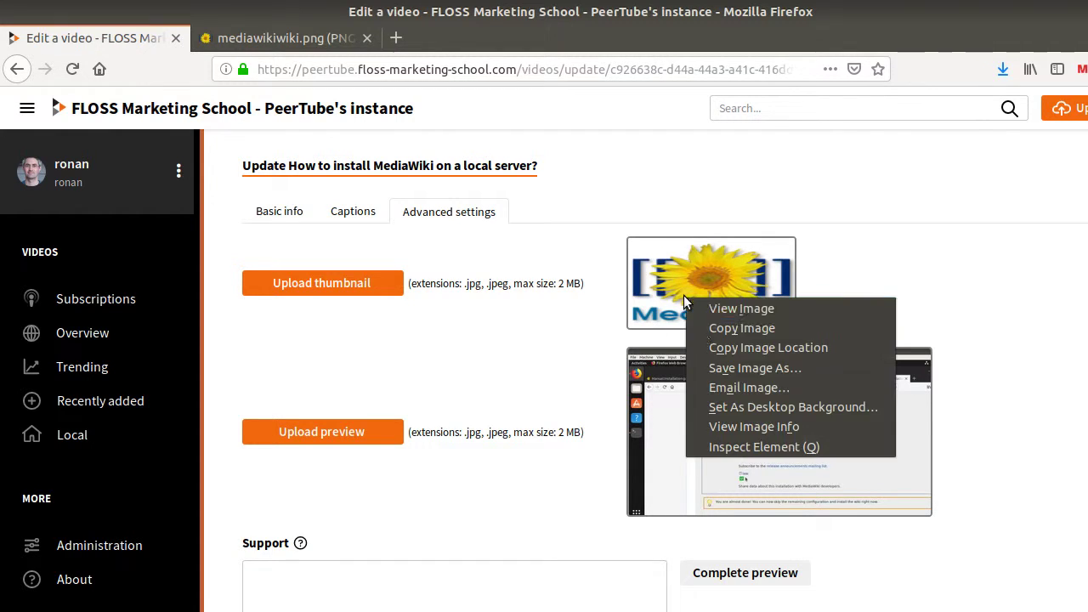
pyautogui.click(734, 447)
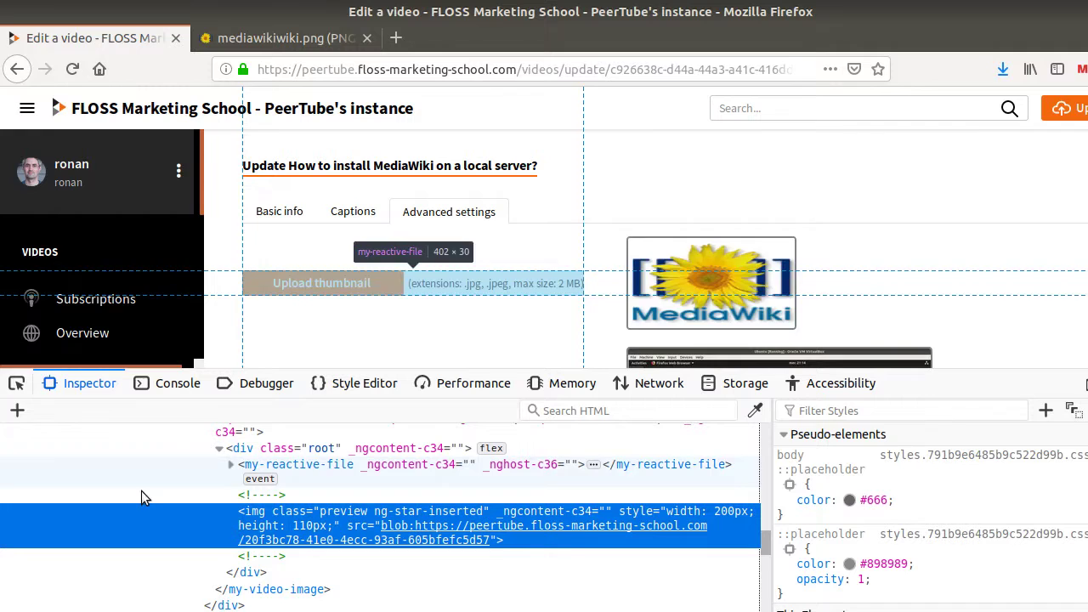
pyautogui.click(49, 569)
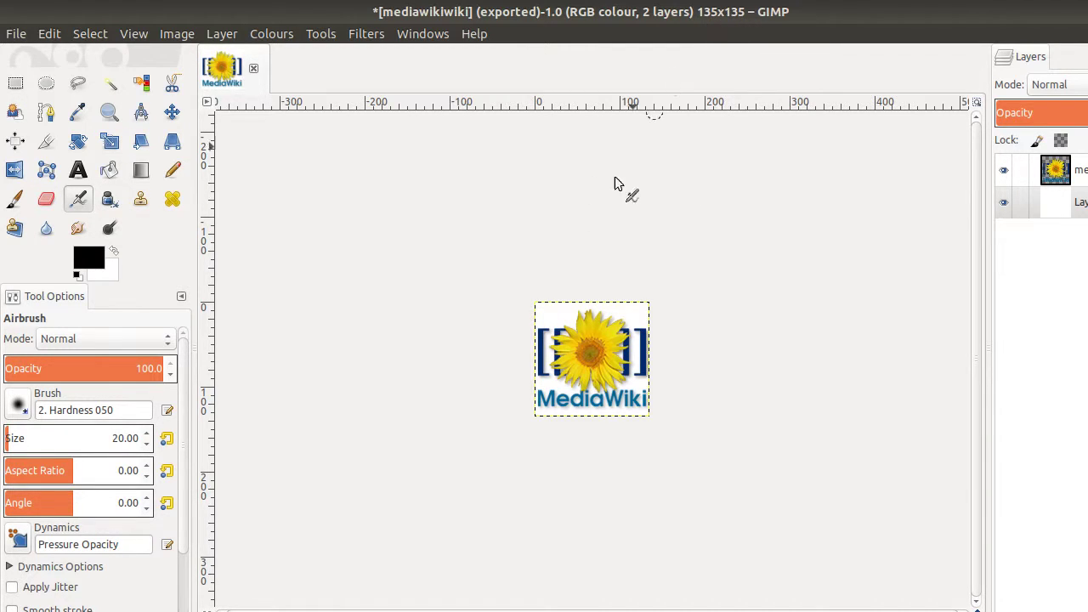
# Open Image > Canvas Size for the 135×135 logo with width and height unlinked.
pyautogui.click(180, 34)
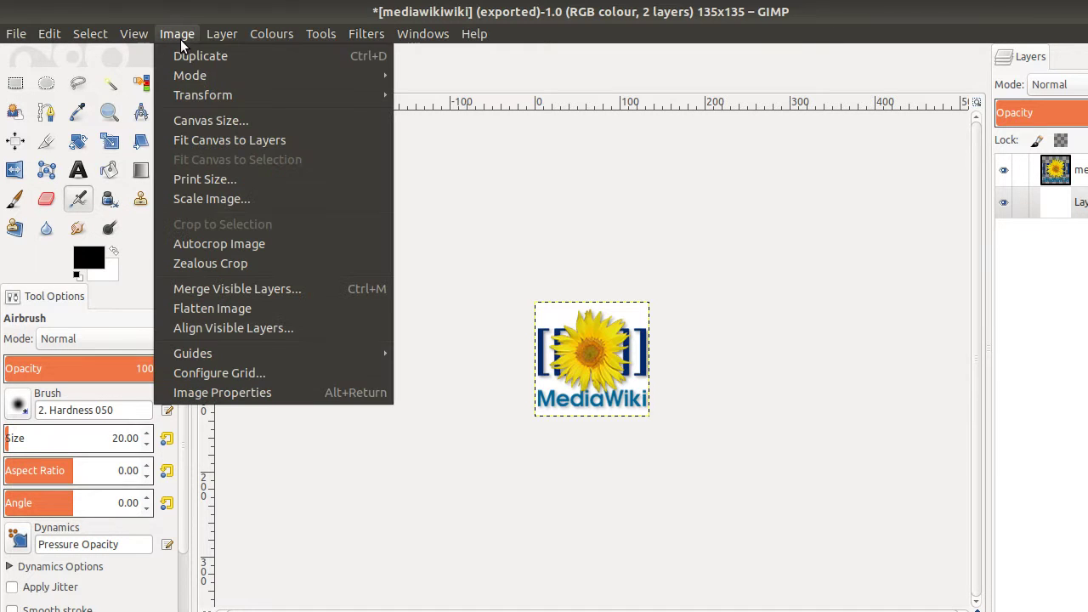
pyautogui.click(283, 120)
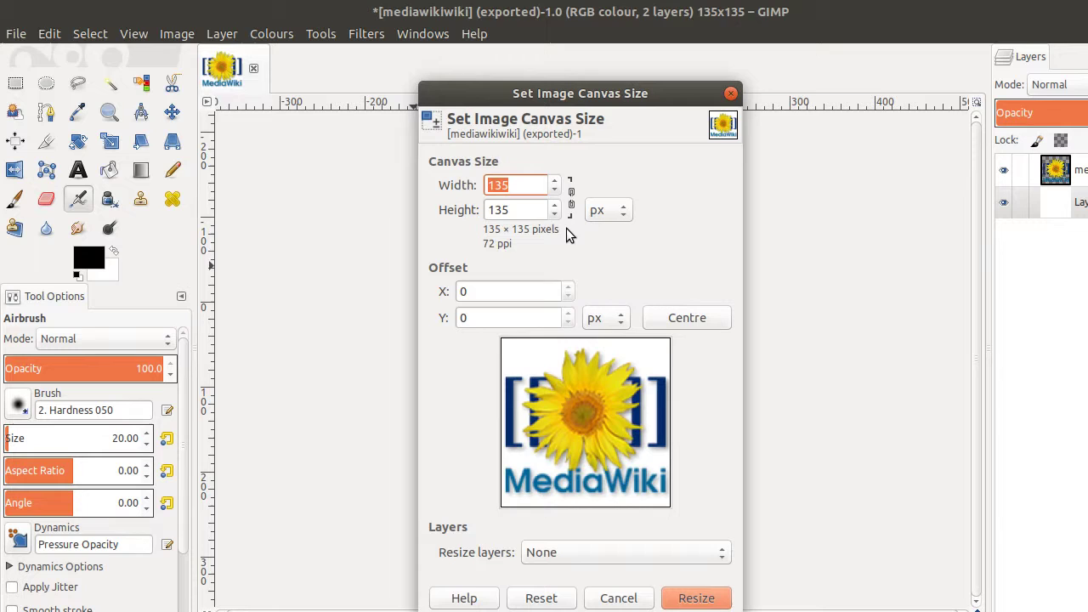
pyautogui.click(573, 199)
pyautogui.click(572, 204)
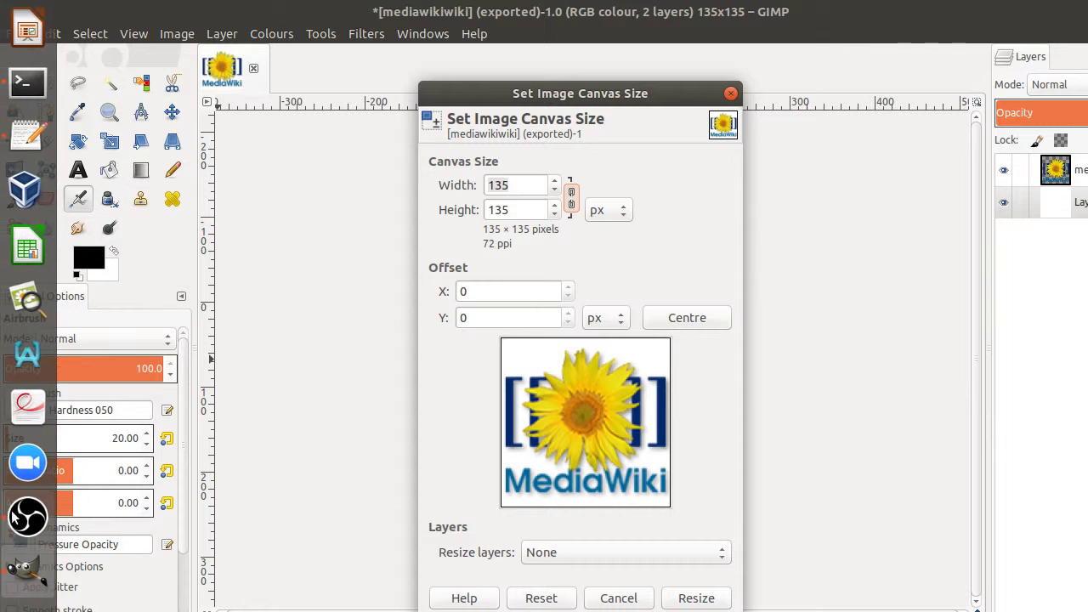
pyautogui.moveTo(4, 306)
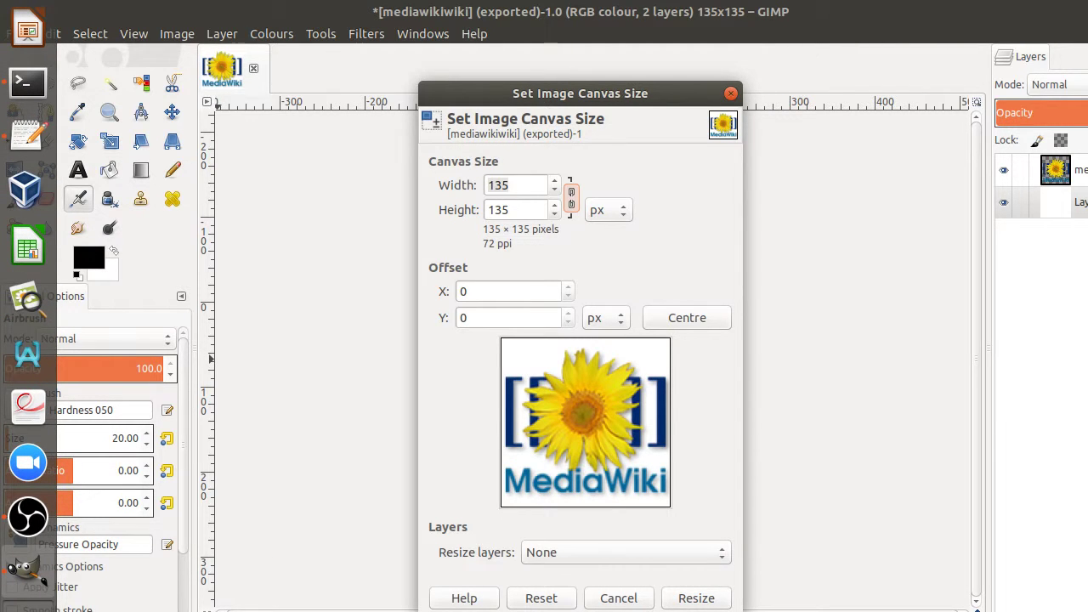
# Launch Calculator and compute the aspect ratio 200÷110 = 1.8182.
pyautogui.press('Escape')
pyautogui.press('super+a')
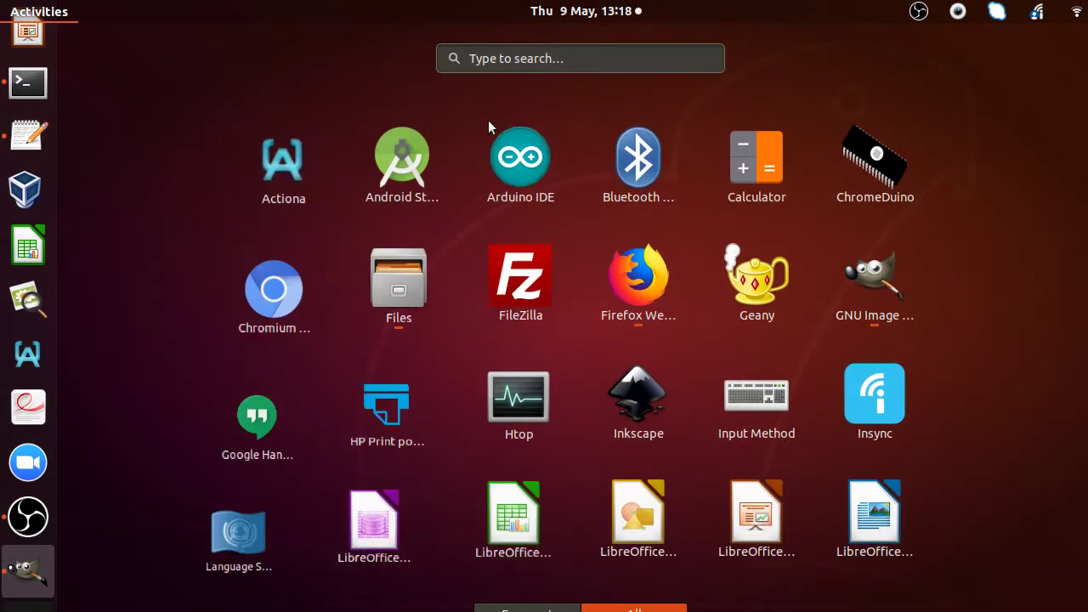
pyautogui.click(753, 175)
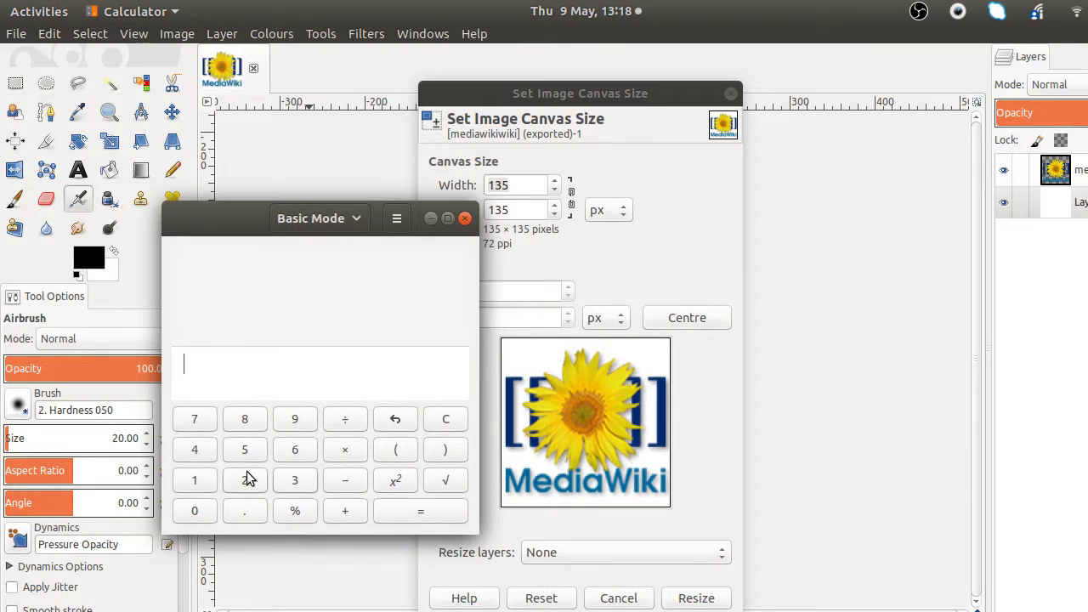
pyautogui.click(243, 481)
pyautogui.doubleClick(198, 514)
pyautogui.click(346, 424)
pyautogui.click(194, 482)
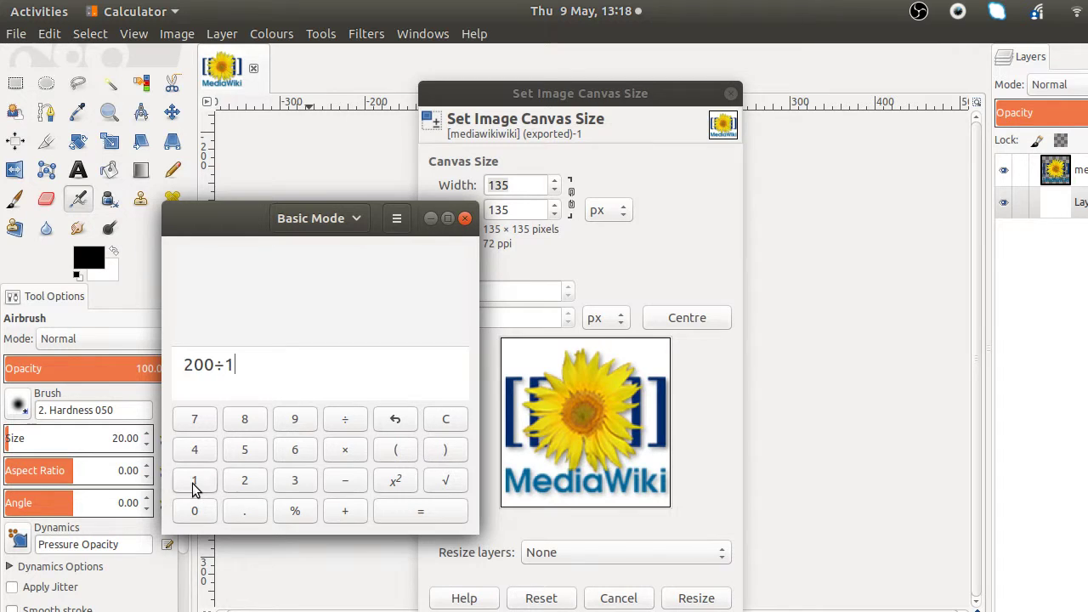
pyautogui.click(198, 513)
pyautogui.click(402, 515)
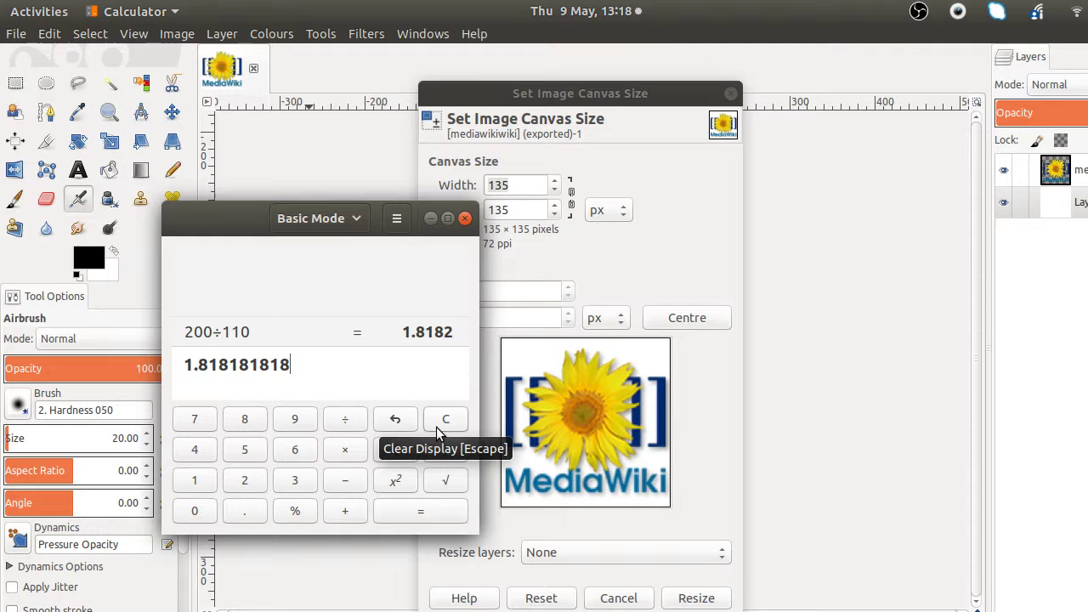
# Clear the calculator and compute 135×1.8182 = 245.457 for the new width.
pyautogui.click(436, 427)
pyautogui.click(193, 493)
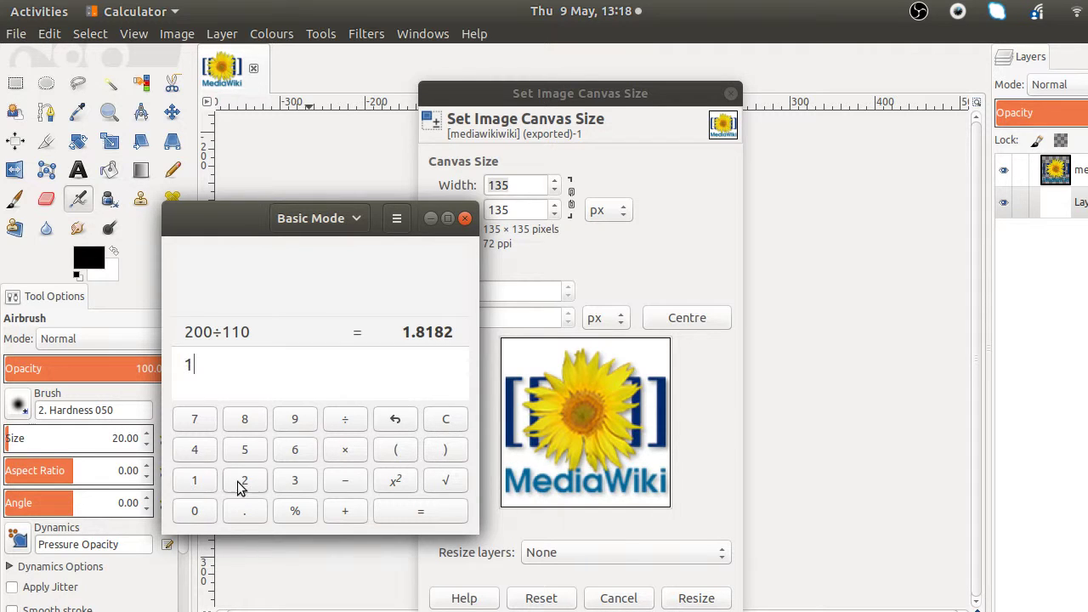
pyautogui.click(295, 481)
pyautogui.click(245, 453)
pyautogui.click(348, 450)
pyautogui.write('1.8182')
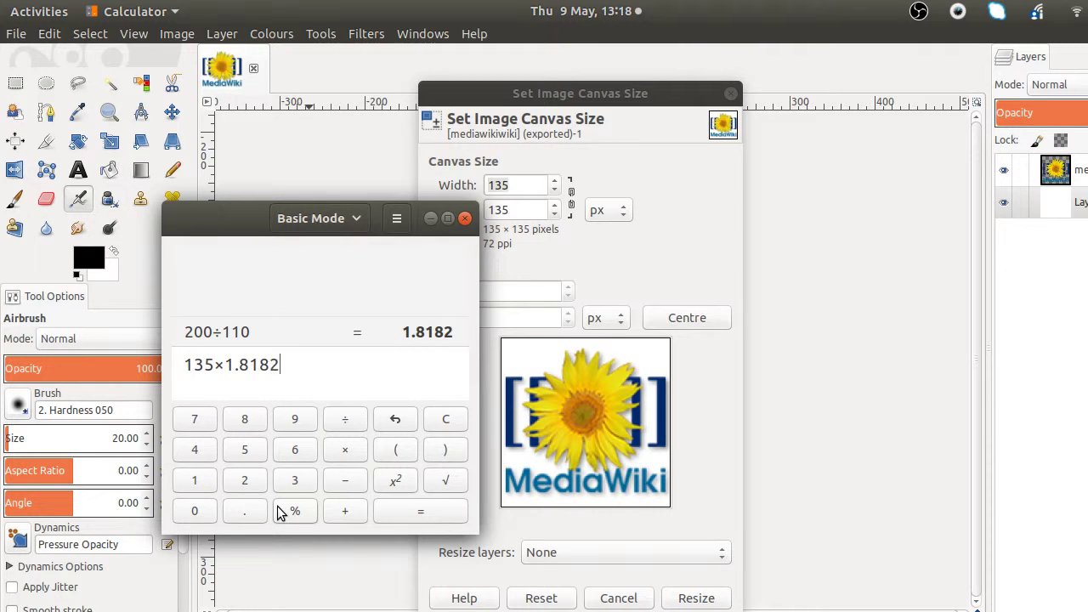
pyautogui.press('Return')
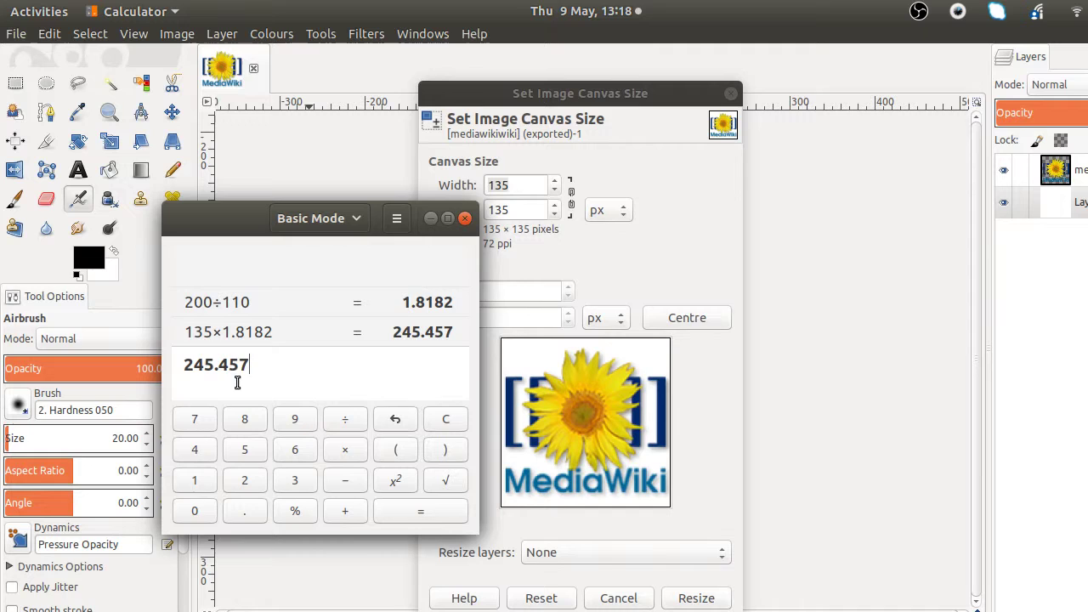
# Resize the canvas to 245×135 pixels with the logo centred horizontally.
pyautogui.click(522, 187)
pyautogui.moveTo(522, 187); pyautogui.dragTo(486, 187)
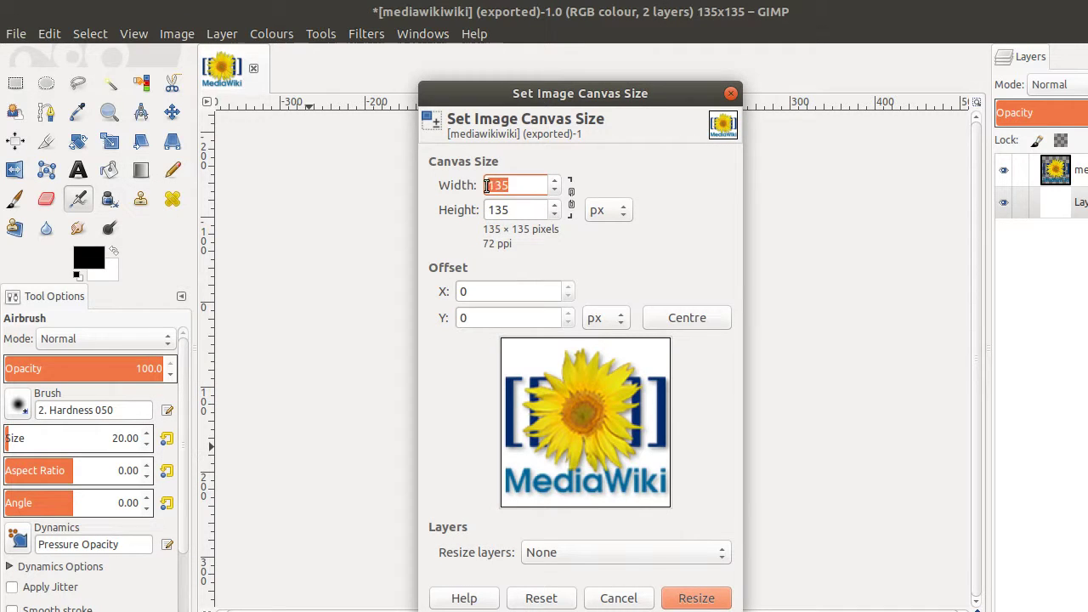
pyautogui.write('245')
pyautogui.click(523, 211)
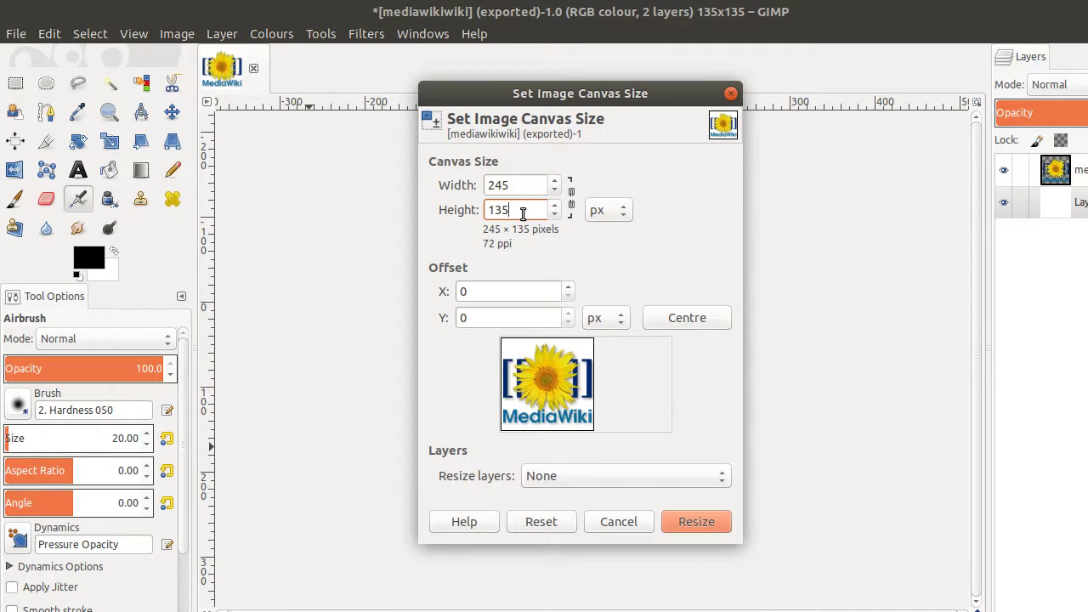
pyautogui.click(688, 320)
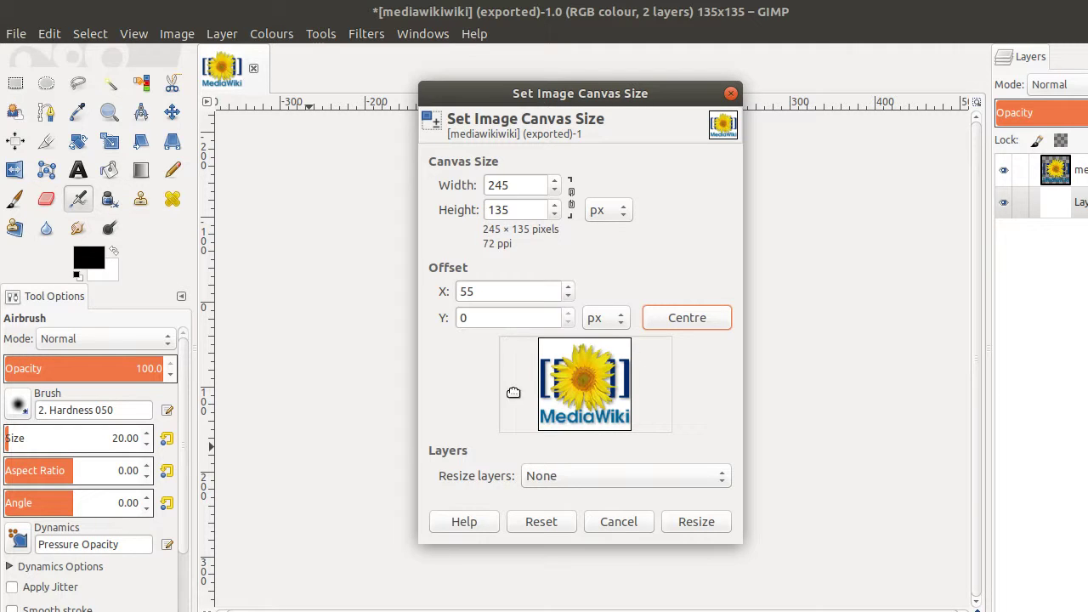
pyautogui.click(682, 522)
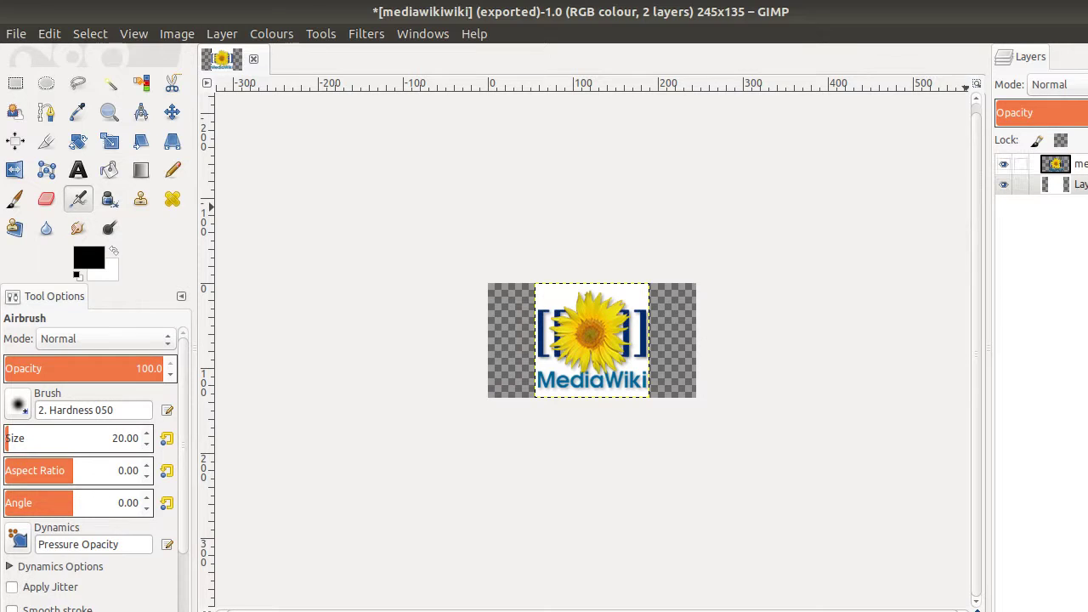
# Add a white full-size background layer and delete the old transparent bottom layer.
pyautogui.hotkey('shift', 'ctrl', 'n')
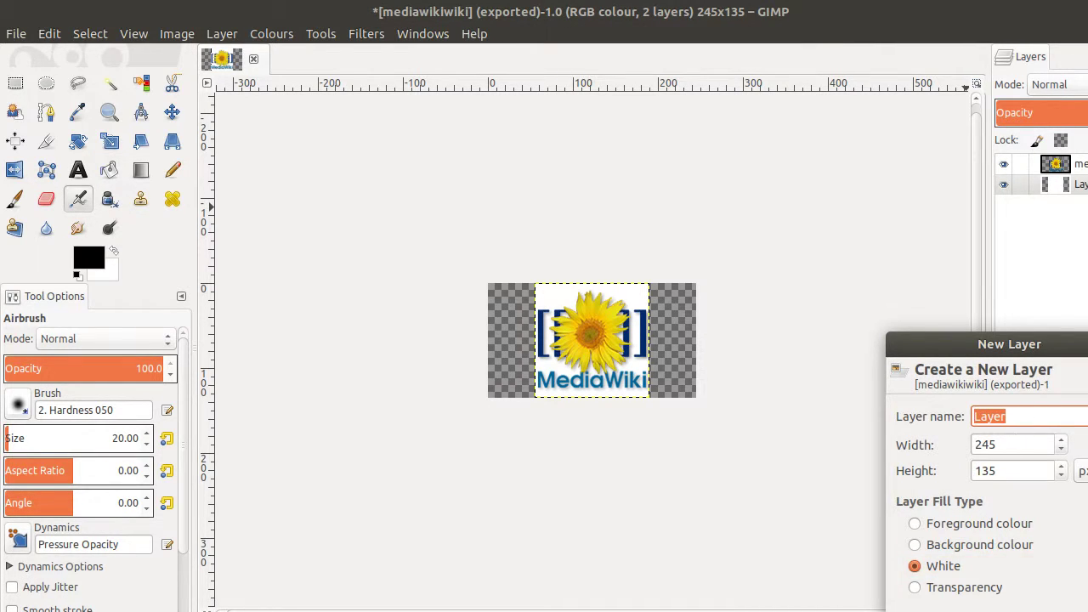
pyautogui.press('Return')
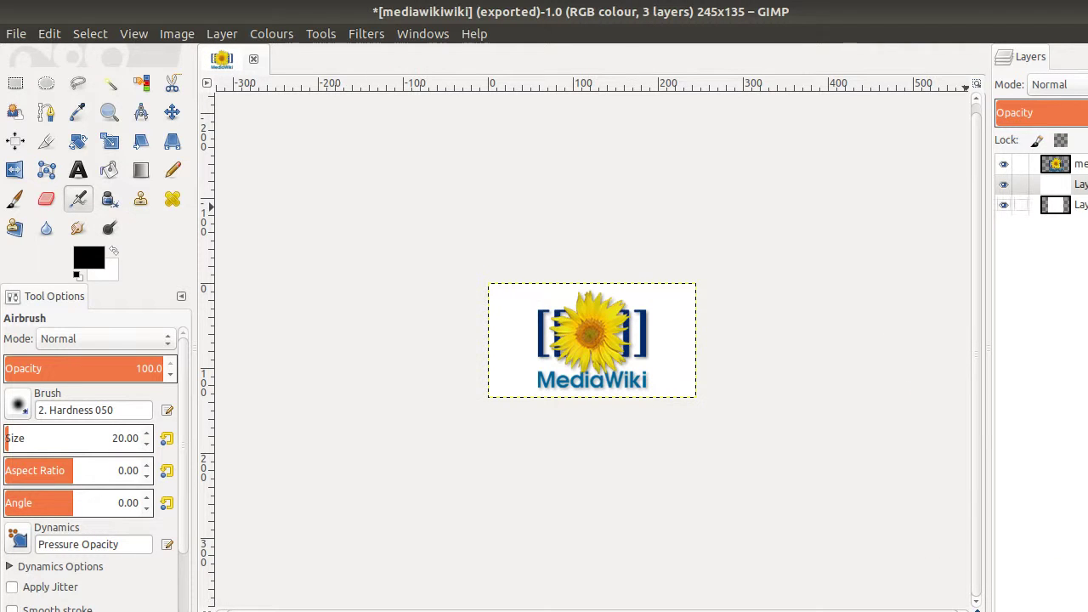
pyautogui.click(1063, 205)
pyautogui.press('Delete')
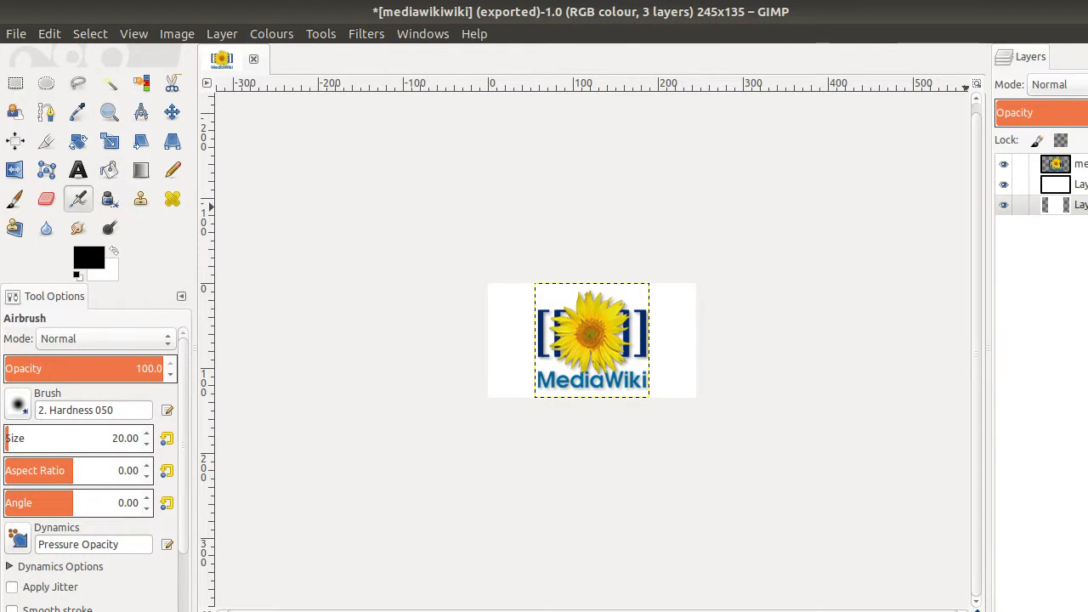
# Merge the logo layer down onto the white layer and export as mediawikiwiki.jpg.
pyautogui.click(1062, 165)
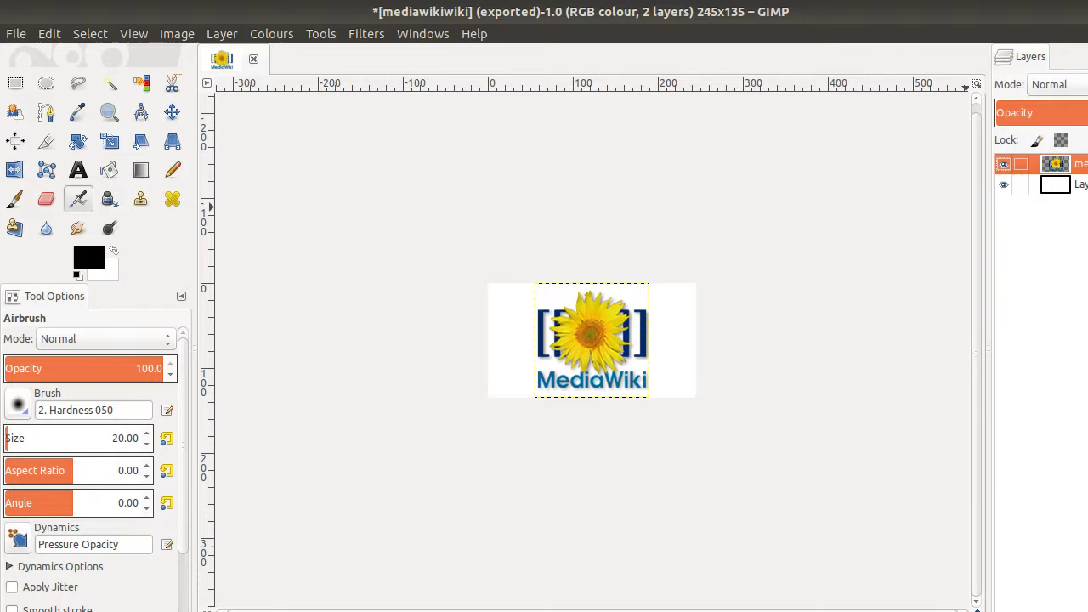
pyautogui.rightClick(1063, 164)
pyautogui.click(1009, 138)
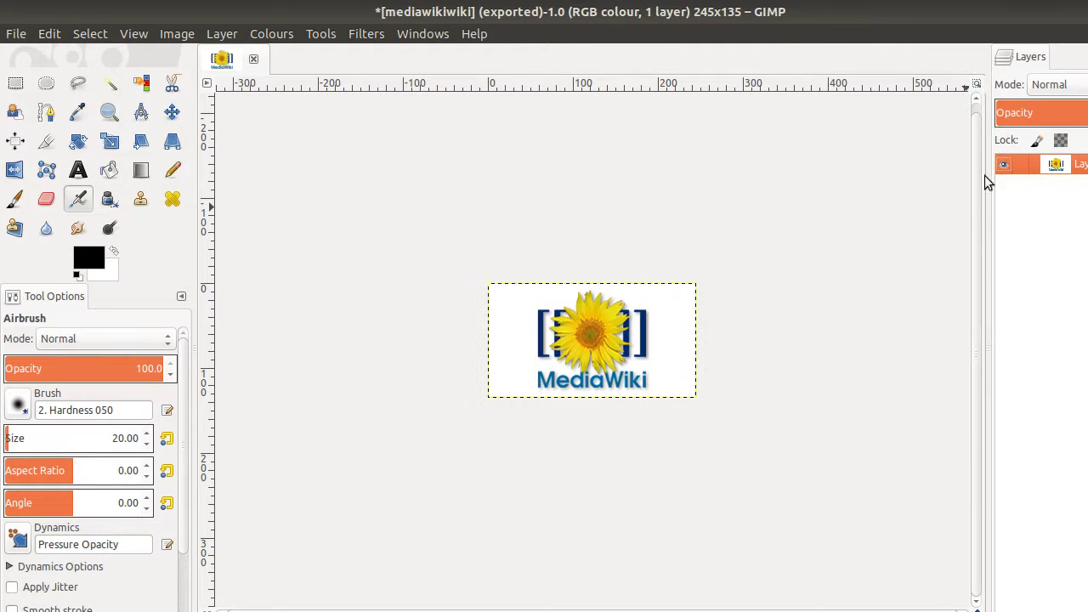
pyautogui.click(17, 33)
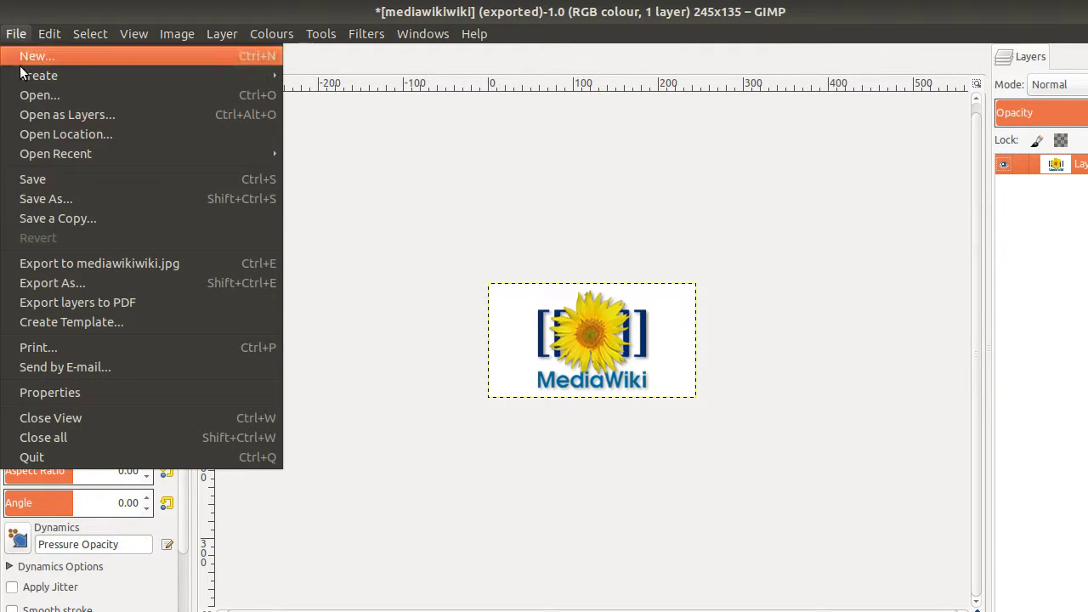
pyautogui.click(73, 264)
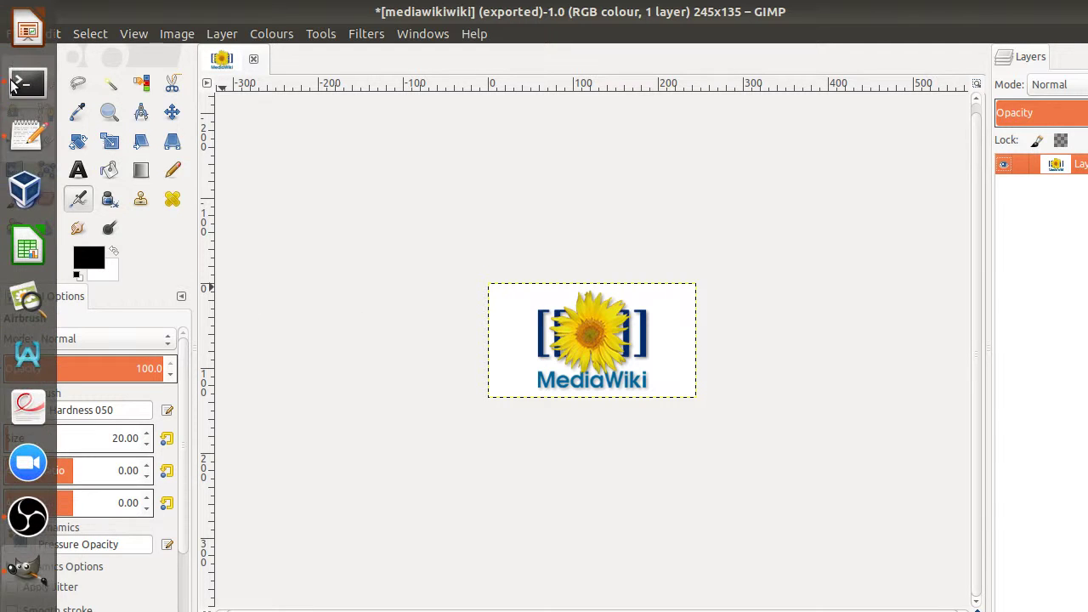
# Close devtools, upload mediawikiwiki.jpg as the video thumbnail, and save with Update.
pyautogui.click(25, 26)
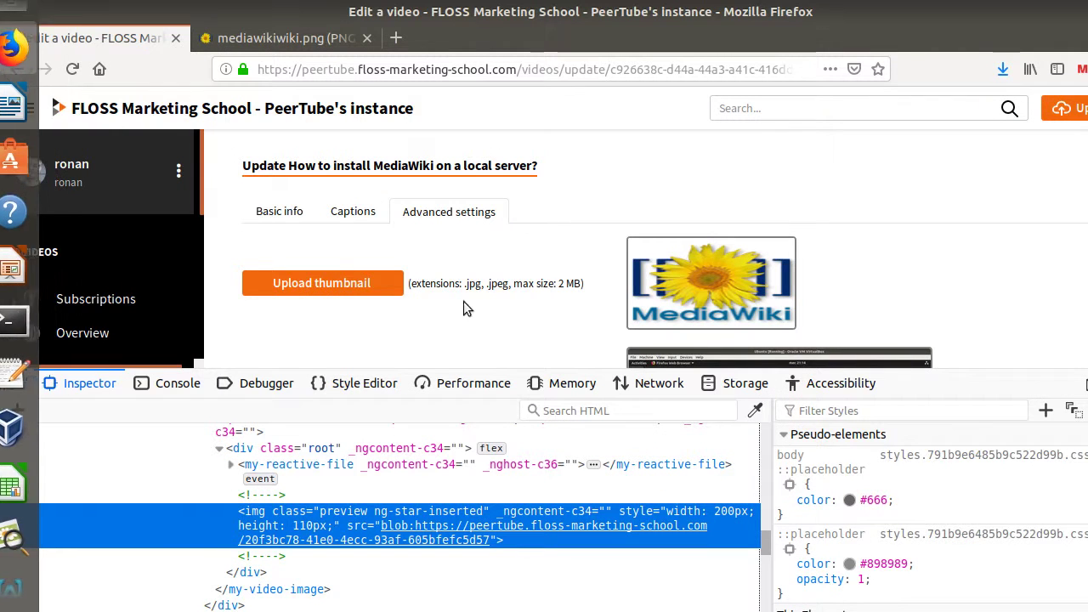
pyautogui.press('F12')
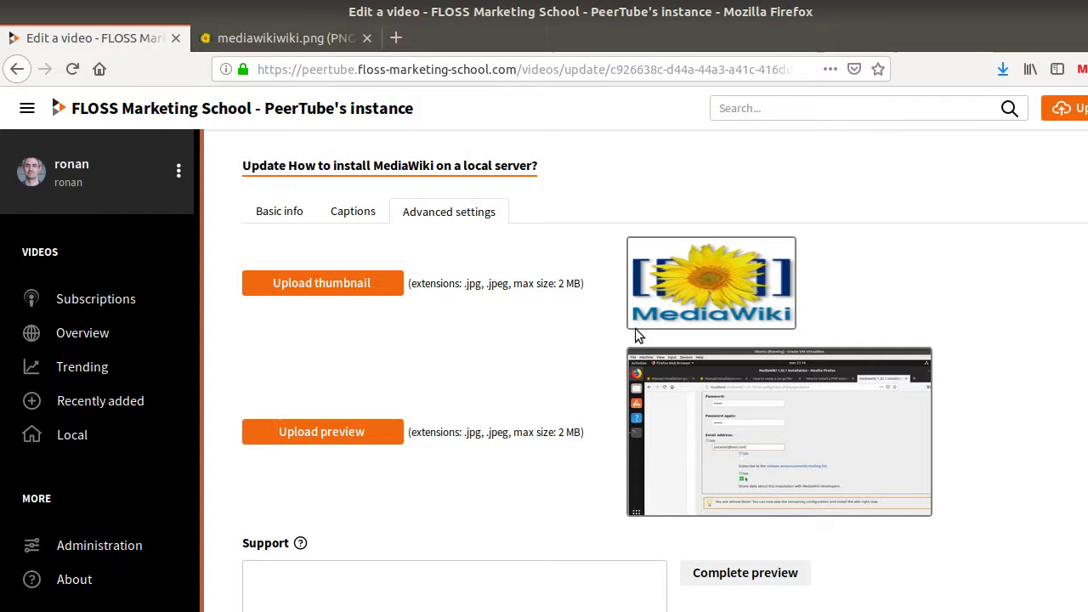
pyautogui.click(378, 277)
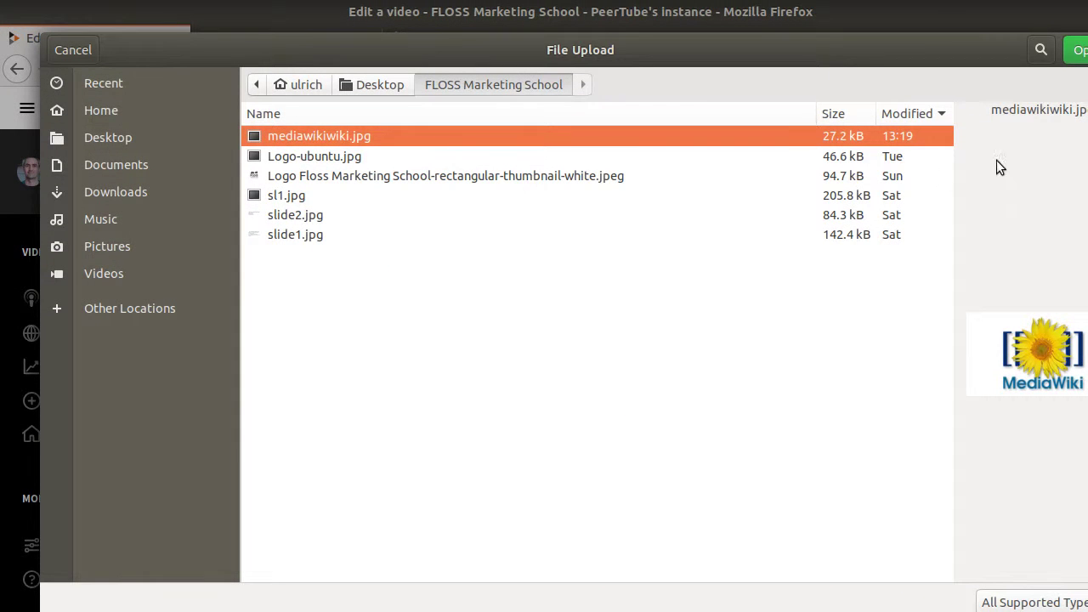
pyautogui.click(1074, 52)
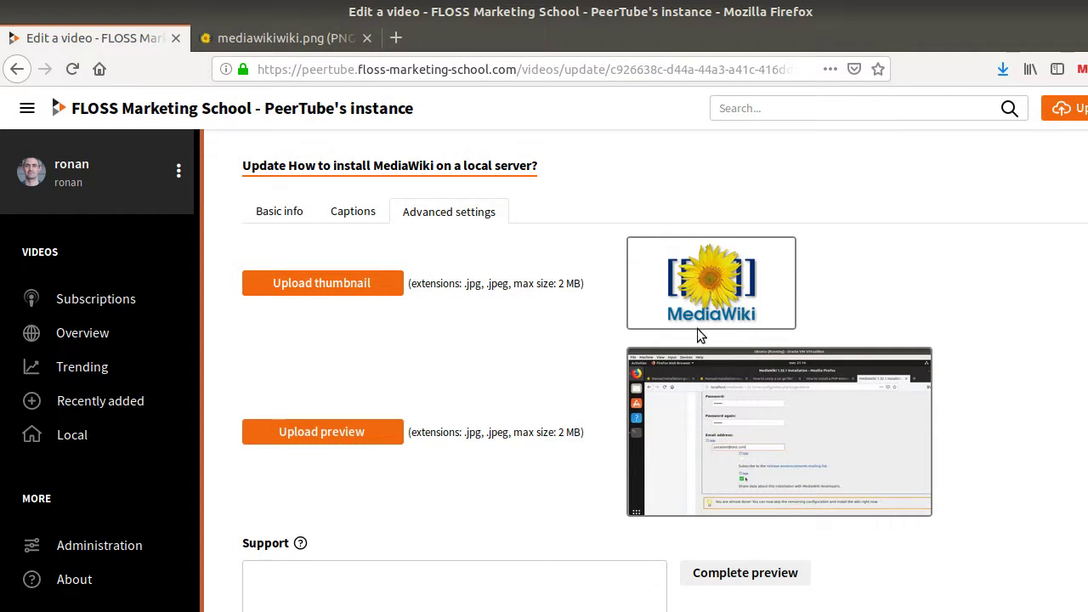
pyautogui.scroll(-3, 548, 441)
pyautogui.click(1050, 588)
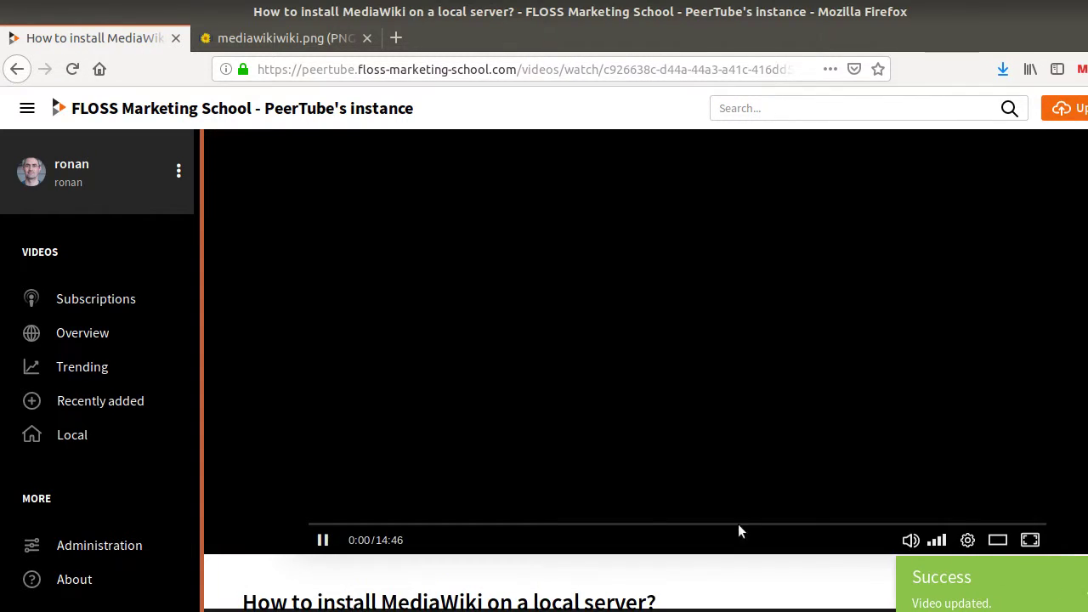
# Go to My videos via the account menu and reload with F5 to refresh thumbnails.
pyautogui.click(104, 336)
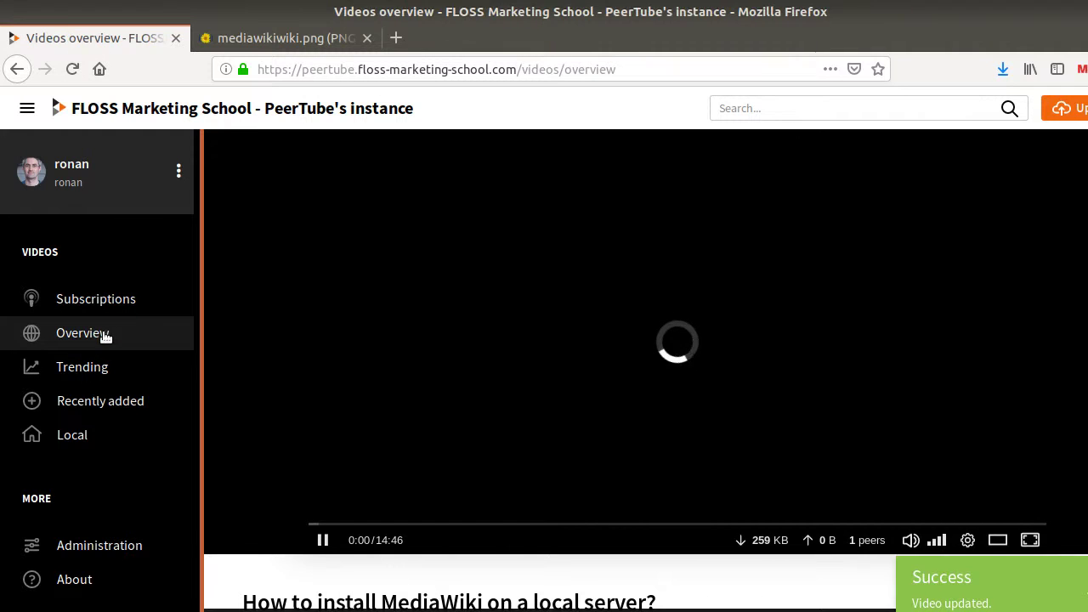
pyautogui.click(179, 170)
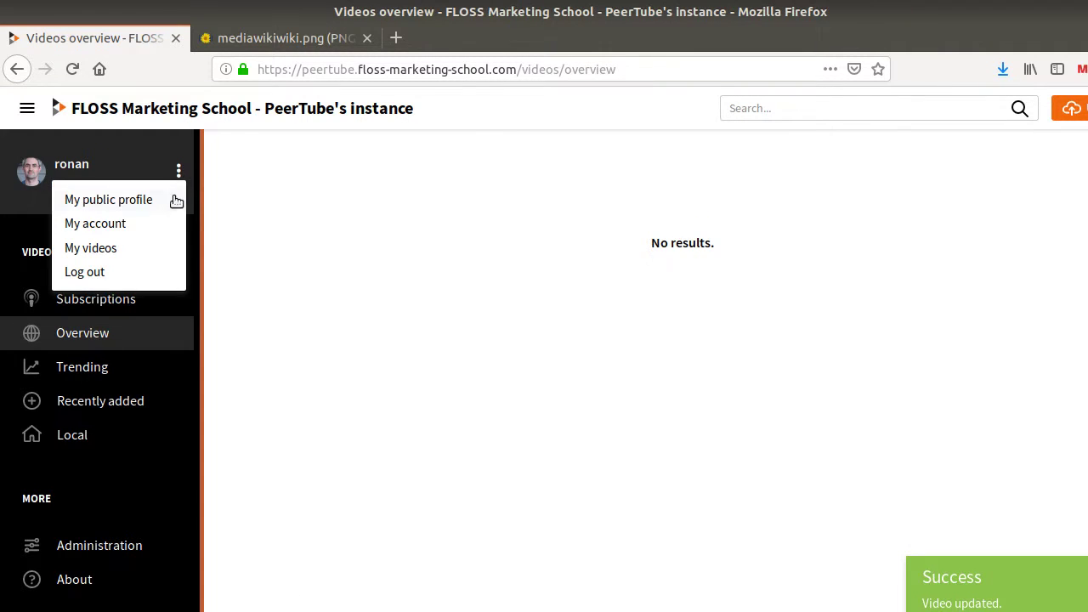
pyautogui.click(114, 255)
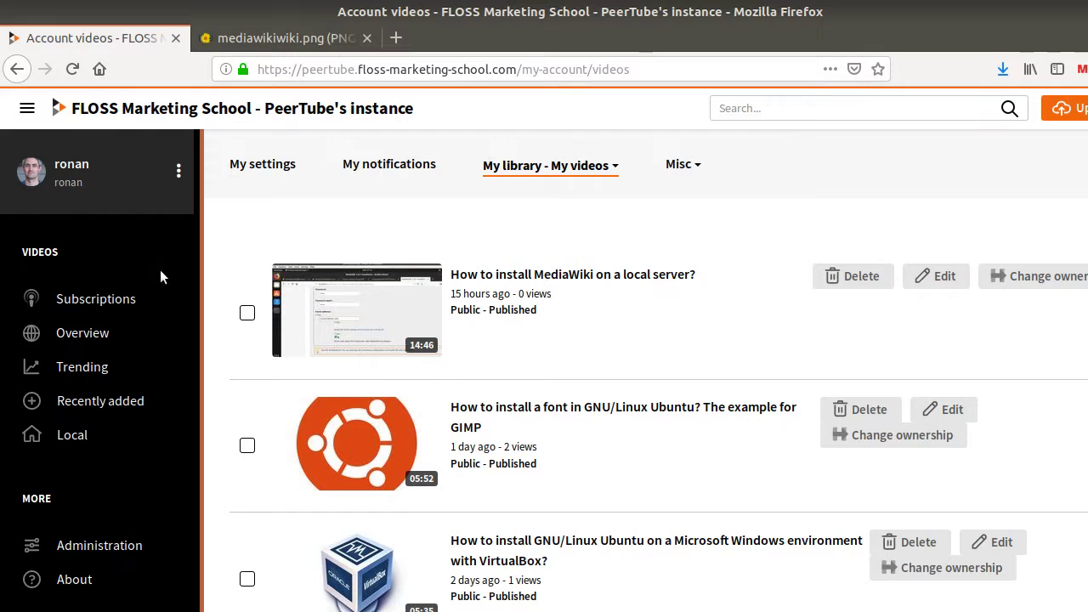
pyautogui.scroll(-3, 508, 376)
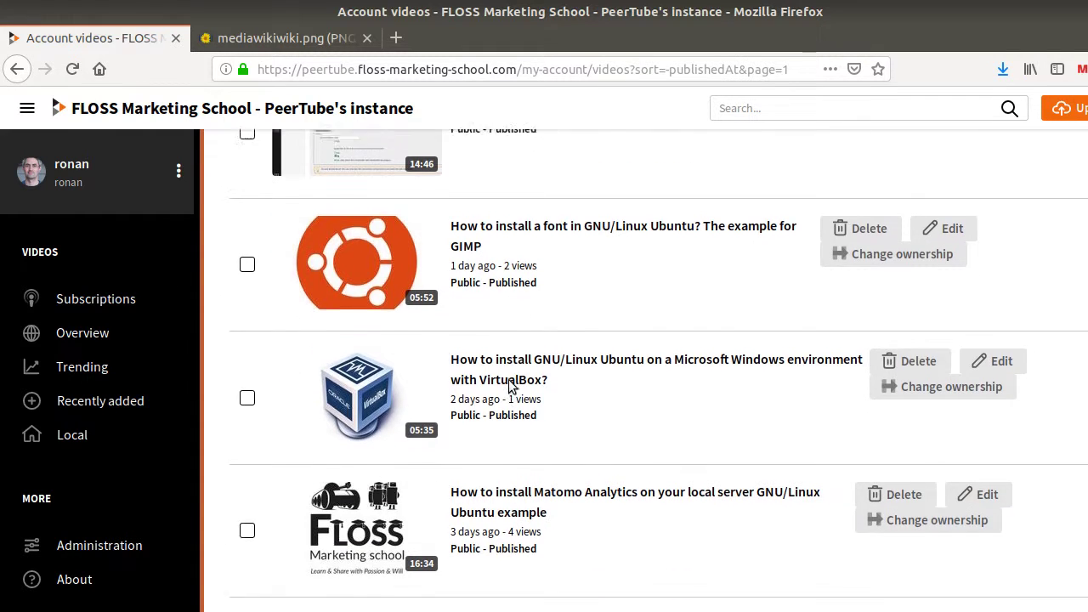
pyautogui.scroll(3, 508, 379)
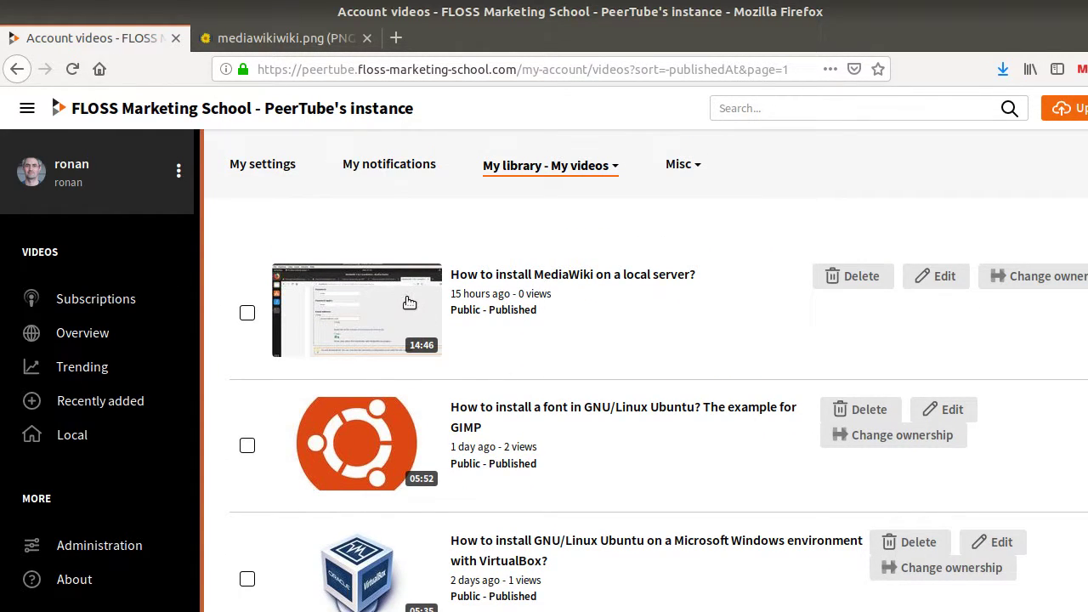
pyautogui.press('F5')
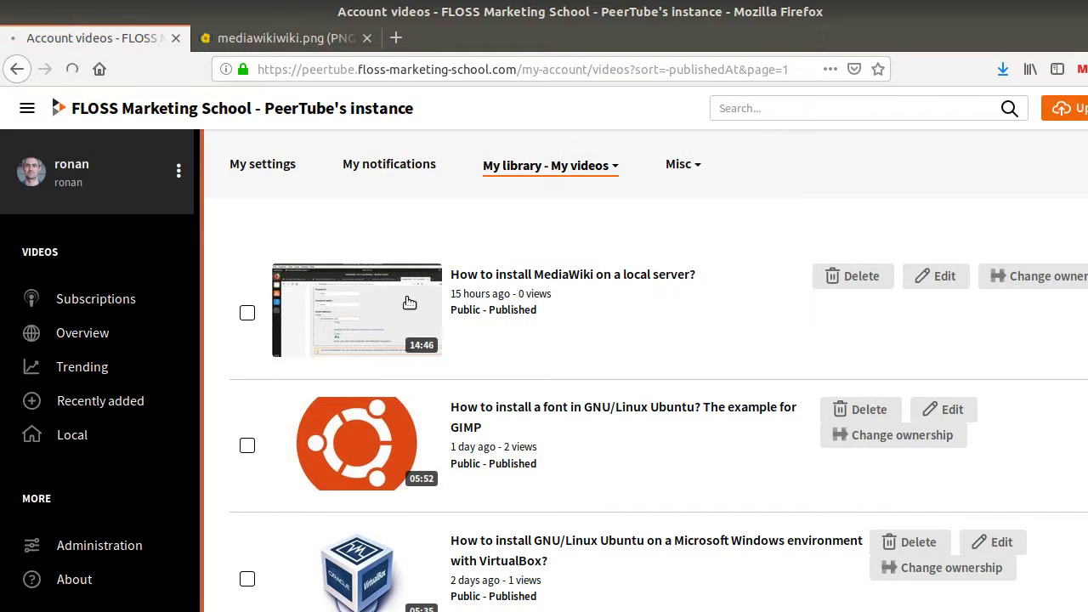